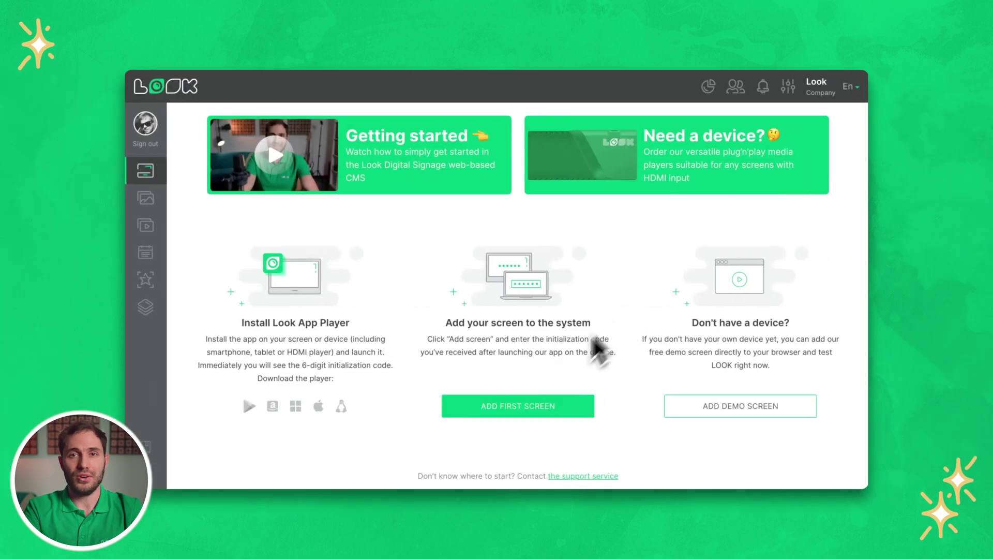
Step: Add a screen named New Screen with initialization code 810581
click(523, 411)
text(581)
key(Tab)
text(New)
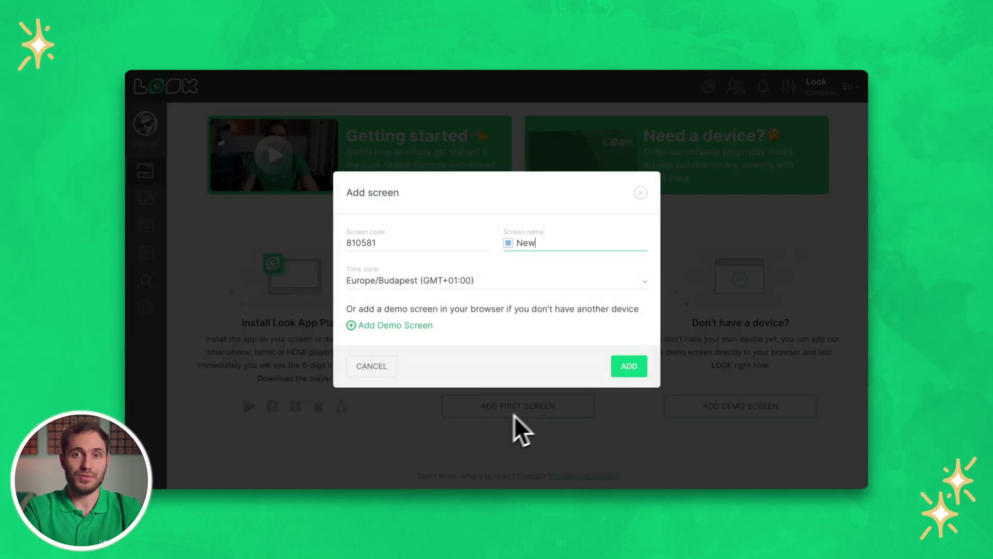
text( Screen)
click(630, 367)
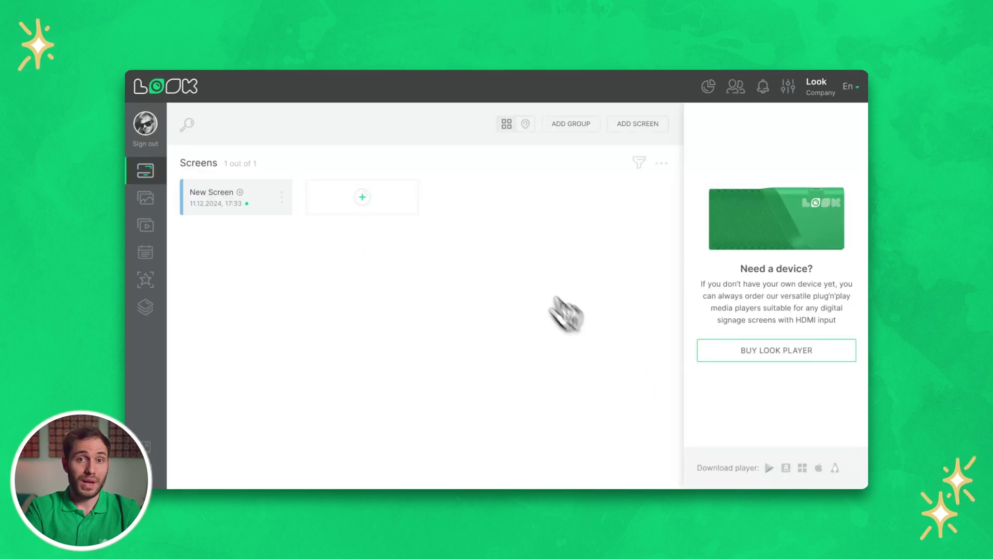
Step: Add a browser demo screen, then go to the Content library
click(395, 200)
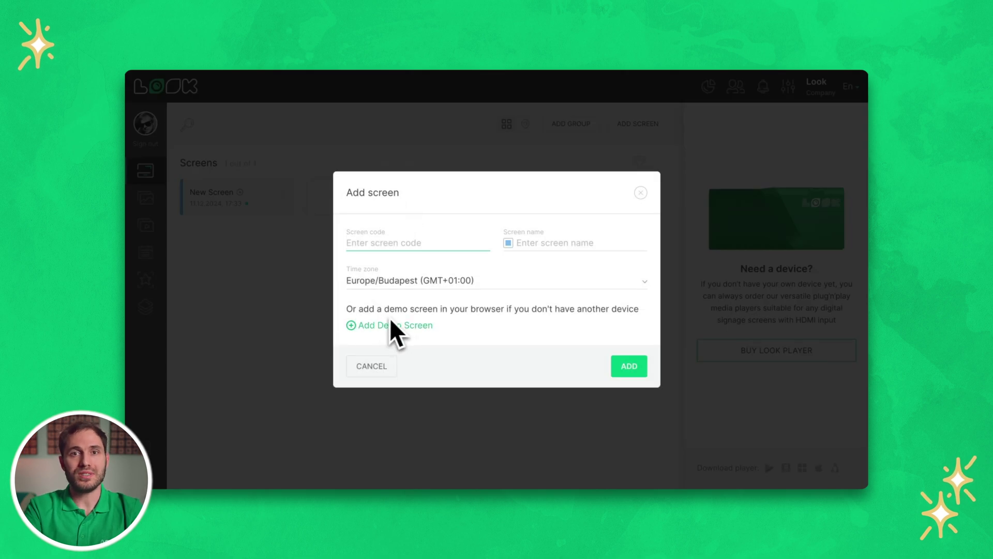
click(396, 324)
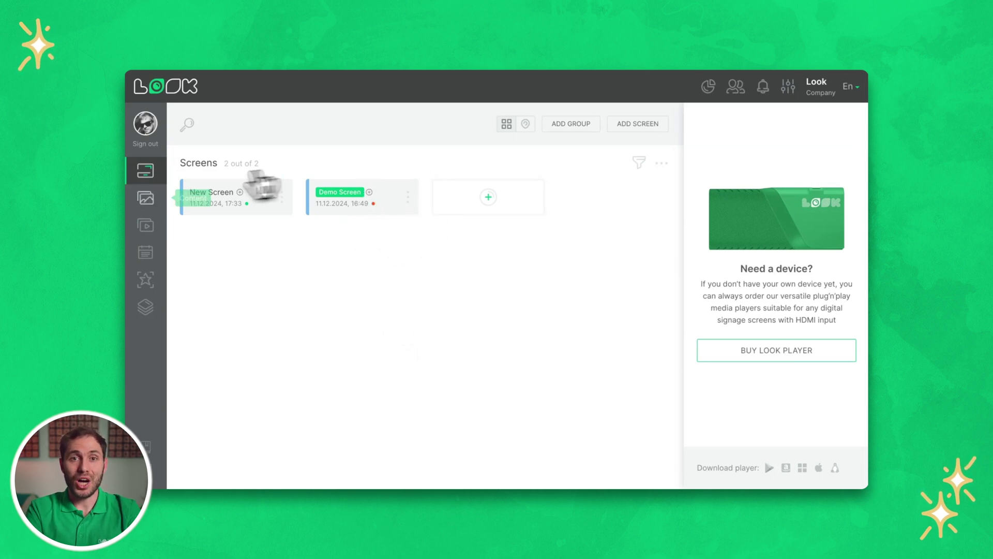
click(149, 204)
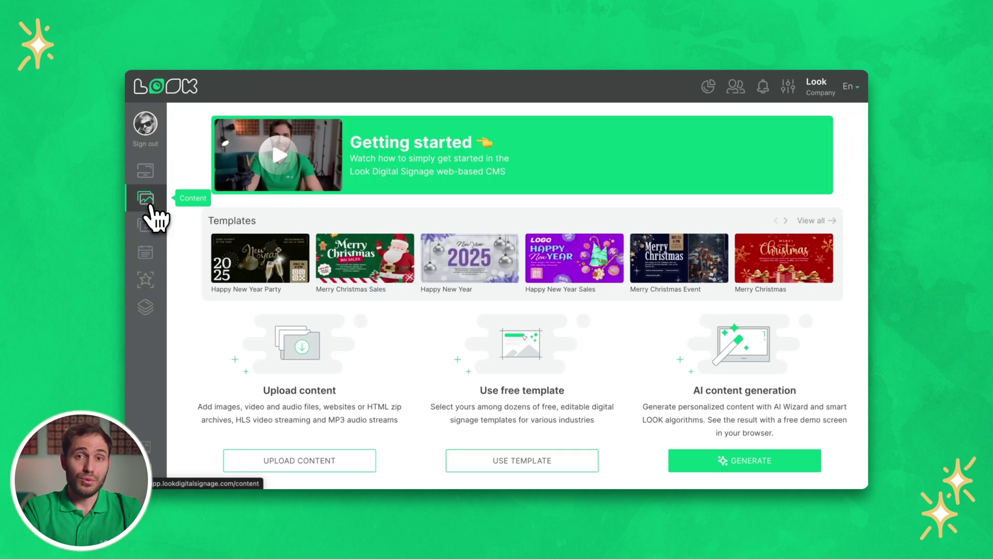
Step: Upload the eleven media files, including Boat, Bridge, Pizza and playing-the-guitar
click(362, 462)
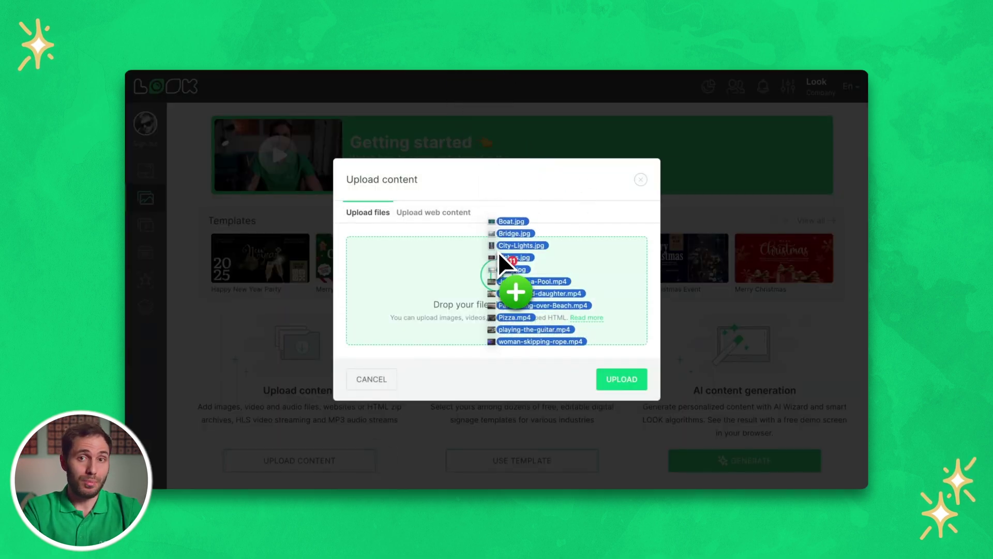
drag(467, 120, 498, 253)
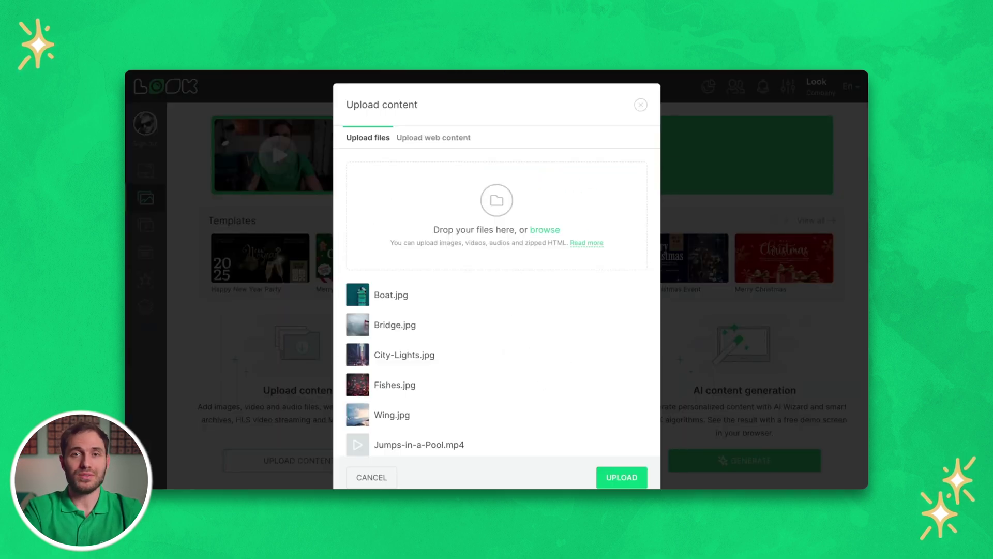
click(621, 477)
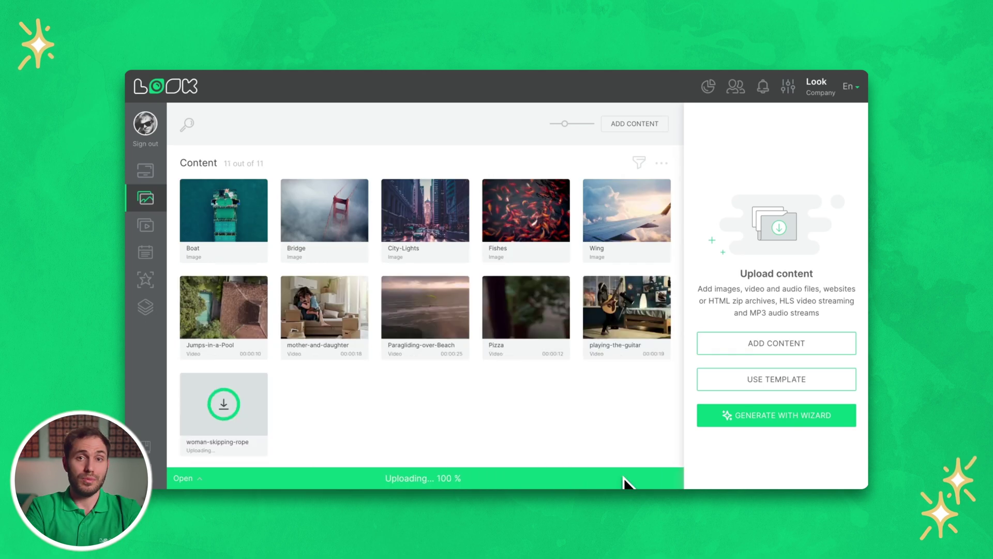
Step: Browse down through the gallery of free templates
click(741, 384)
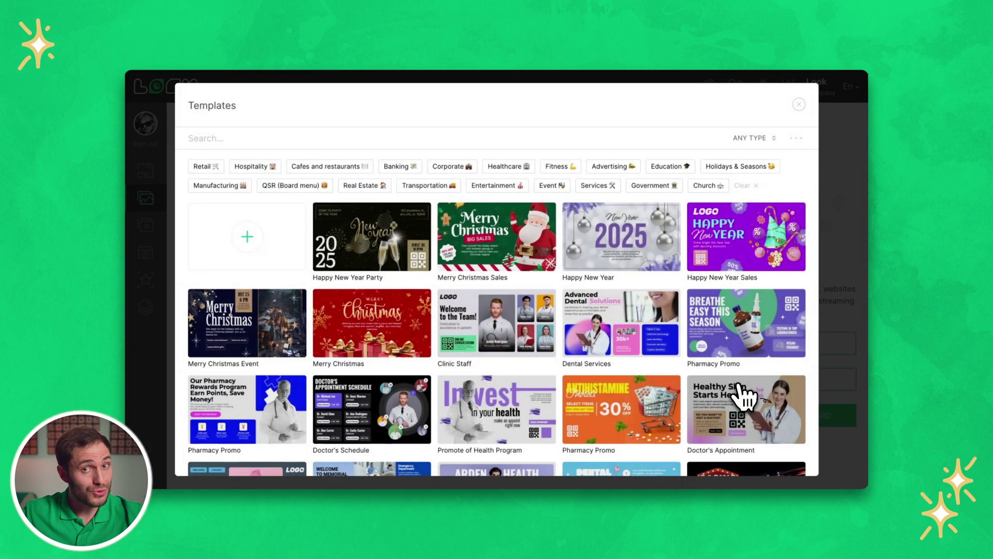
scroll(799, 282, down, 3)
scroll(799, 282, down, 3)
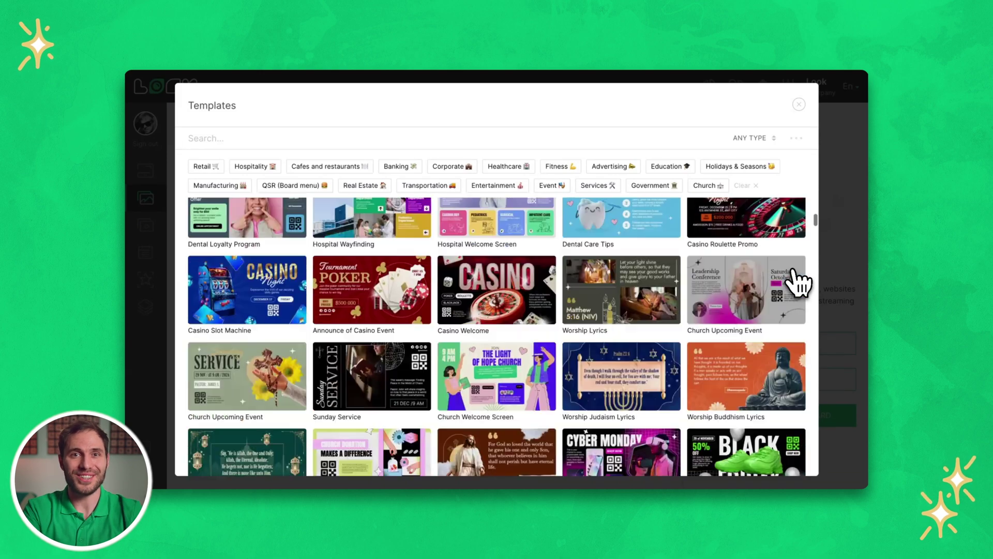
scroll(799, 281, down, 1)
scroll(799, 281, down, 8)
scroll(799, 281, down, 1)
scroll(799, 282, down, 5)
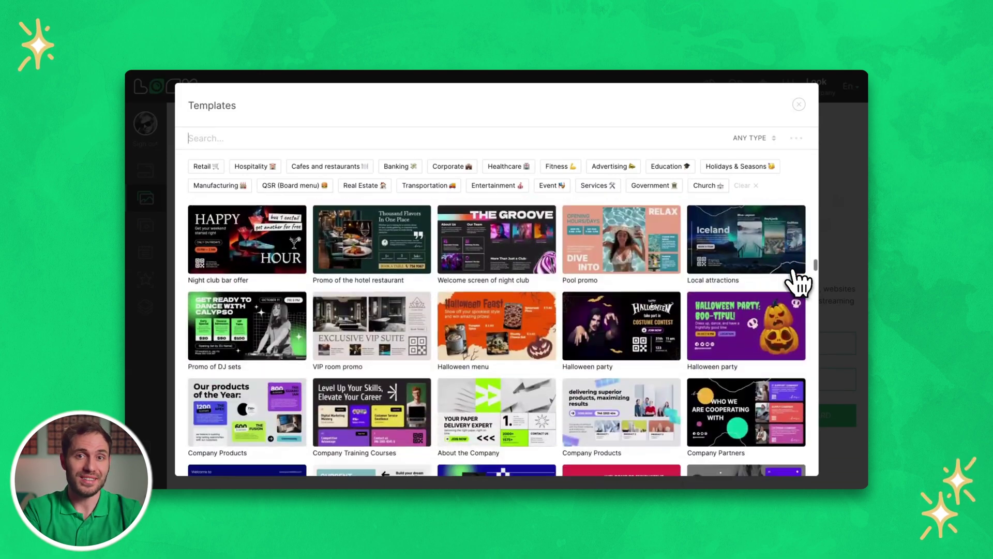
scroll(799, 282, down, 5)
scroll(799, 282, down, 5)
scroll(799, 282, down, 5)
scroll(799, 282, down, 3)
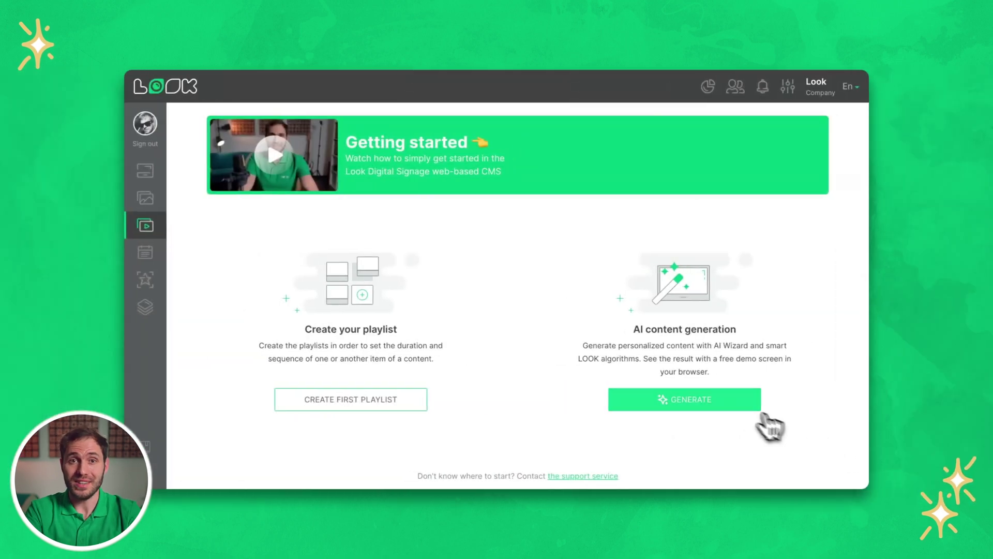
Step: Run the AI wizard with product Fashionable Sneakers and generate a promotional slide
click(745, 406)
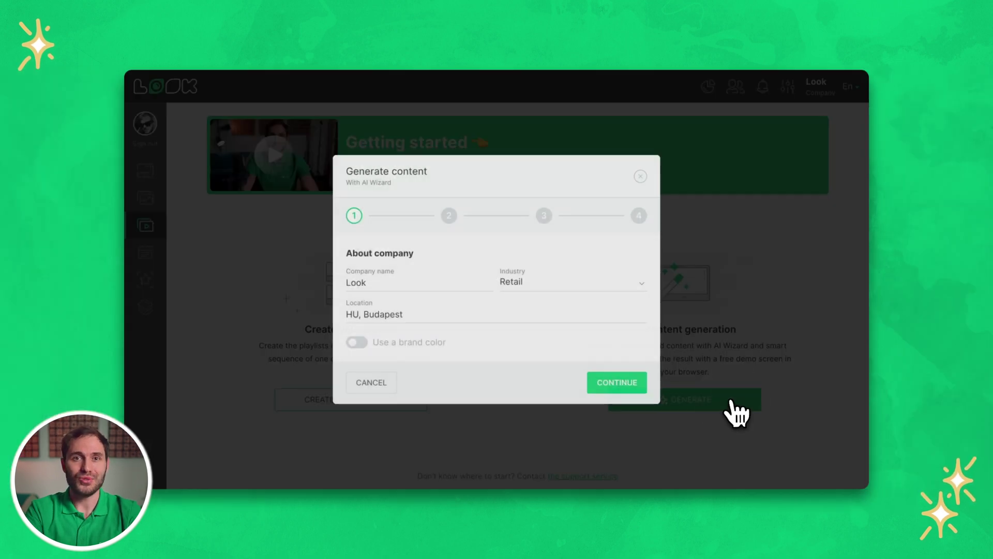
click(617, 382)
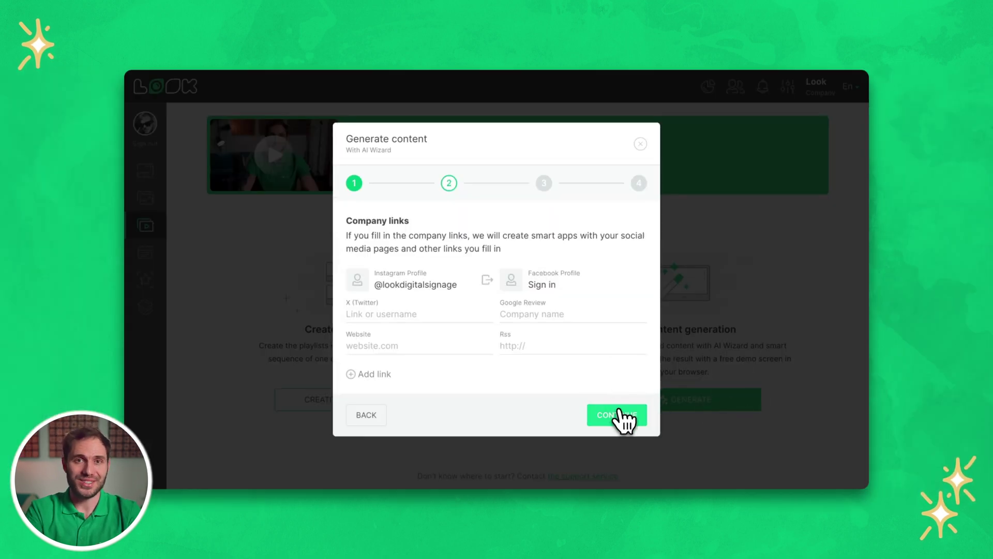
click(618, 413)
click(458, 283)
text(Fashionable Sne)
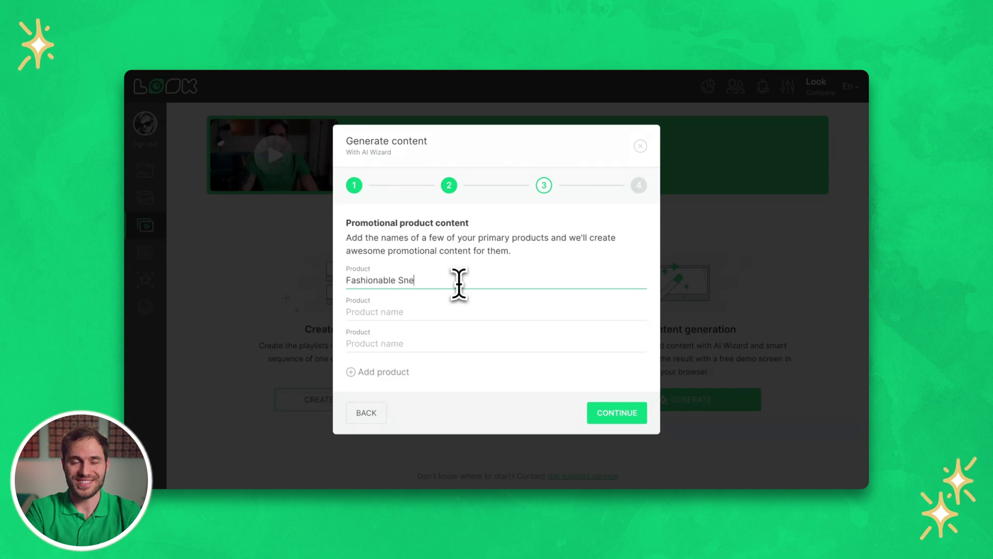
text(akers)
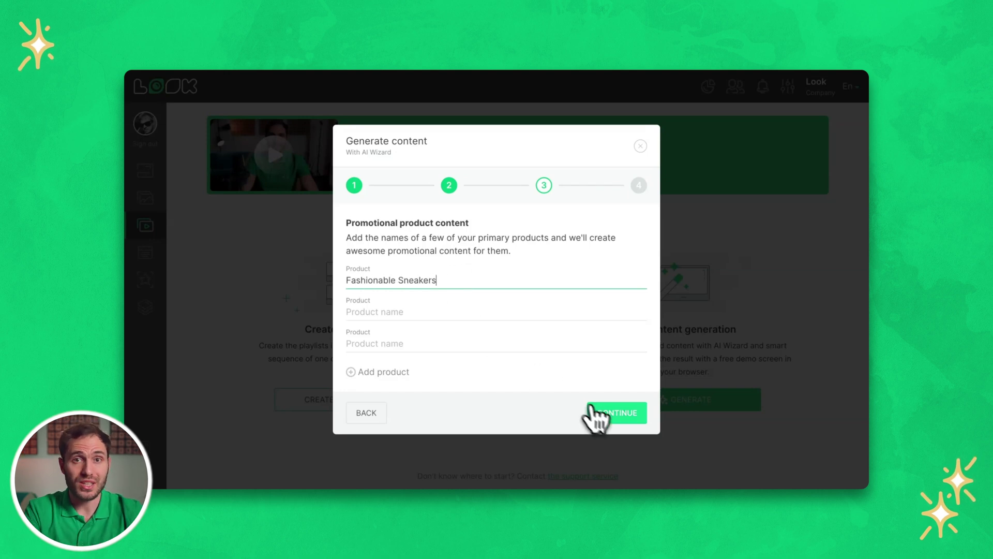
click(603, 414)
click(612, 398)
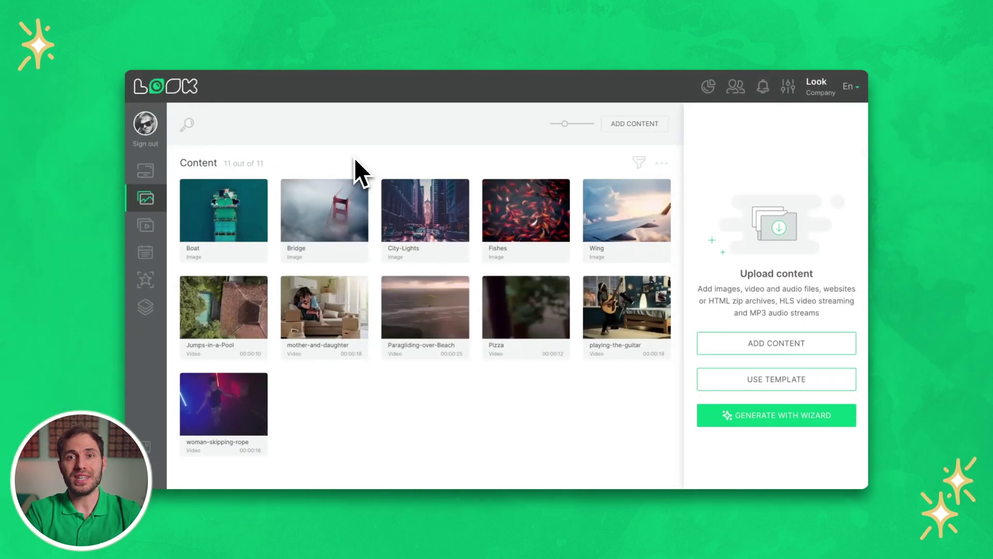
Step: Preview the ESPN, Weather 2.0 and Clocks apps in the Apps catalog
click(161, 276)
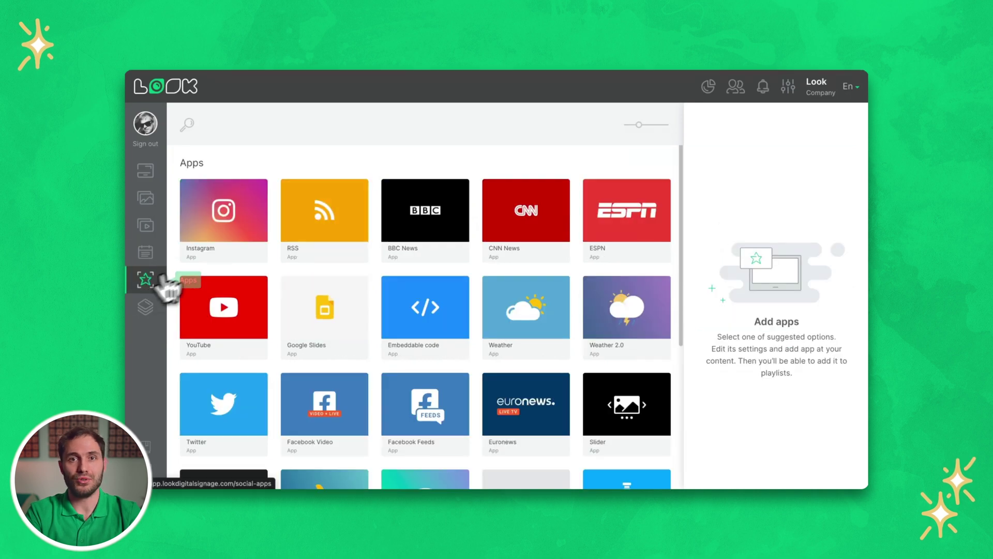
click(632, 232)
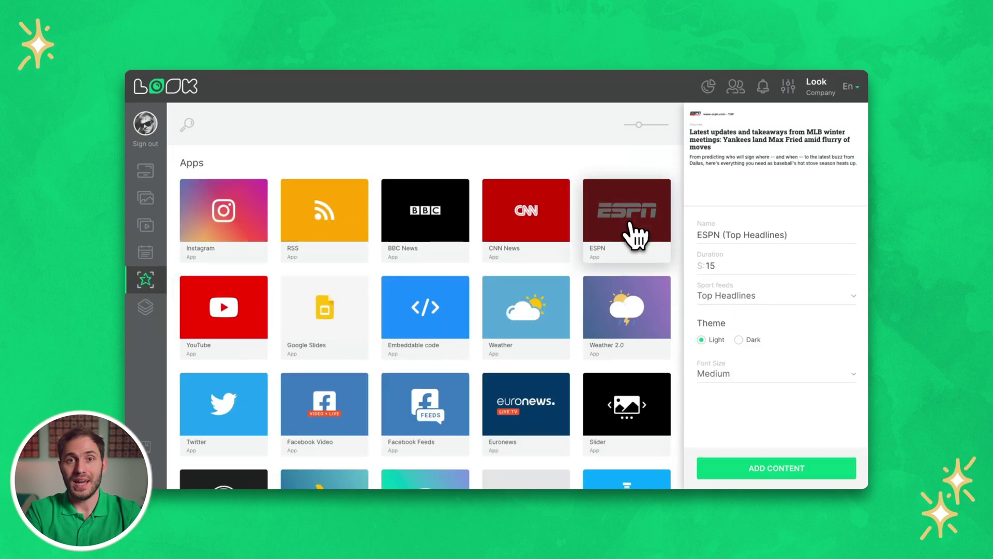
click(620, 333)
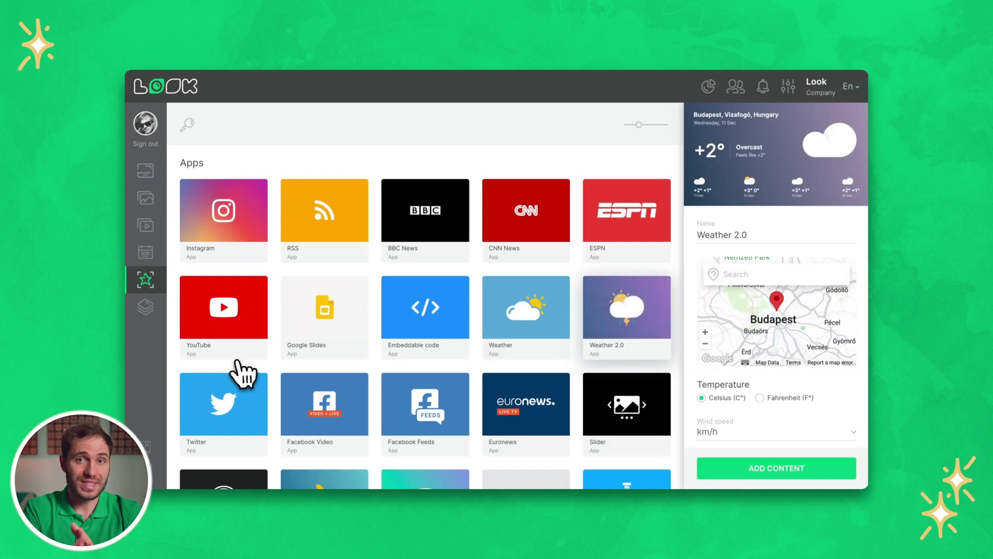
scroll(240, 372, down, 3)
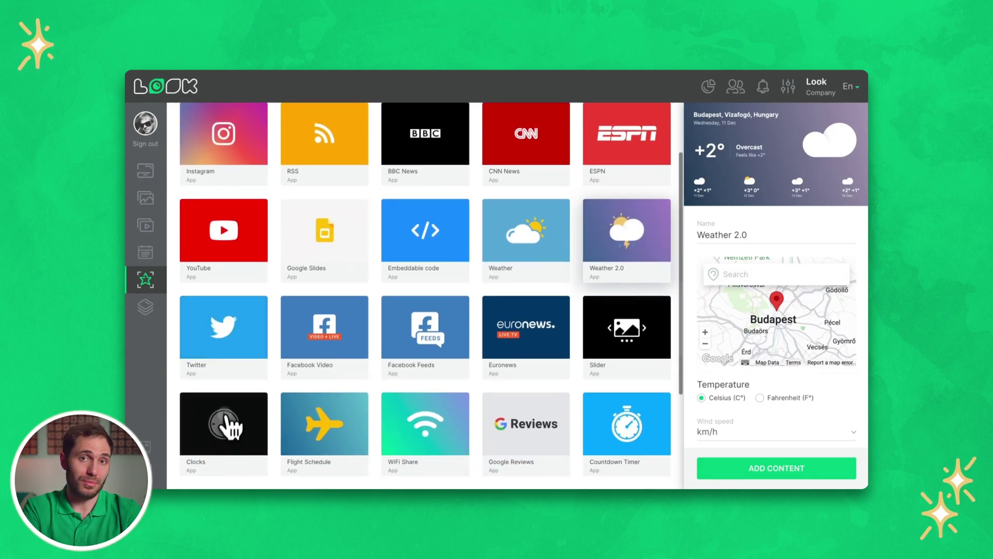
click(226, 424)
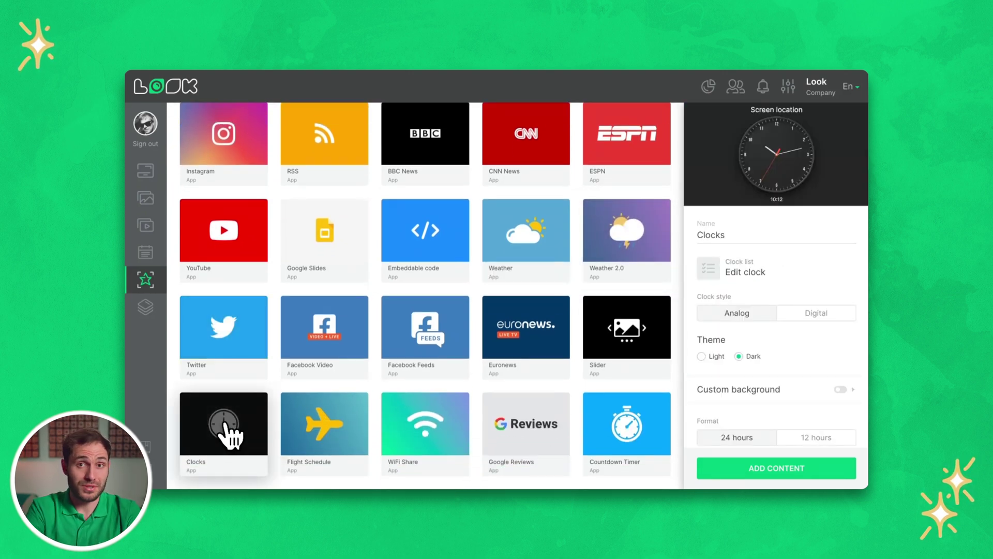
Step: Create the first playlist, named New Playlist
click(146, 226)
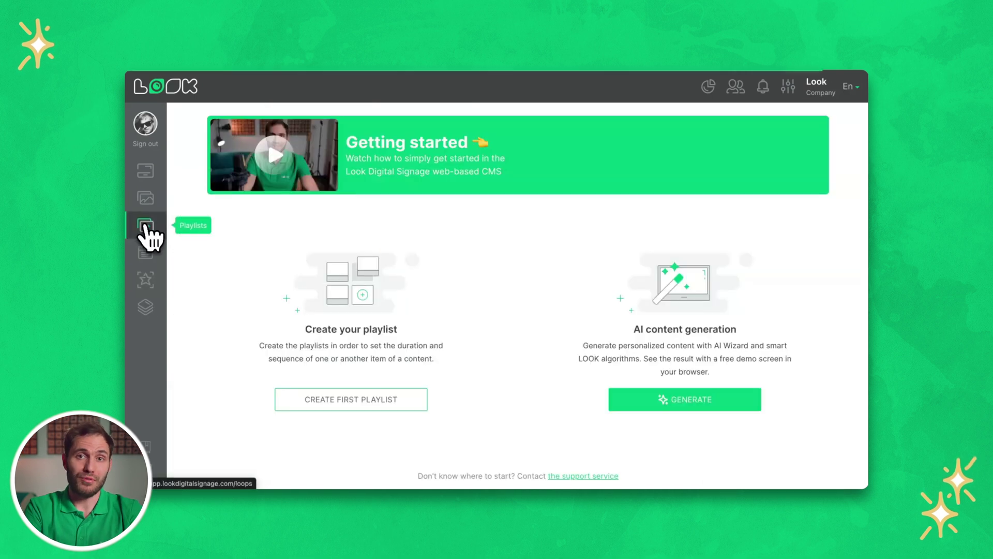
click(321, 408)
text(New Playlist)
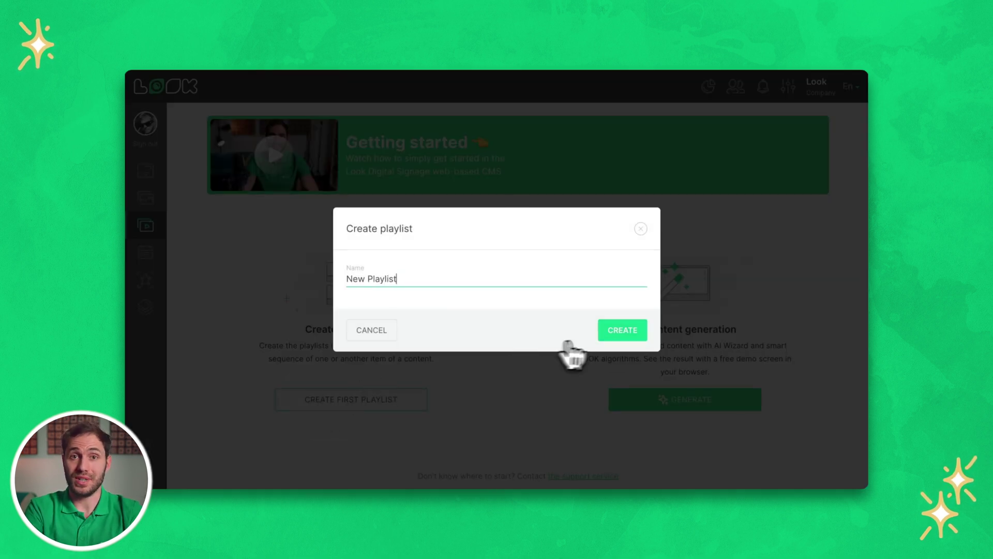
click(626, 334)
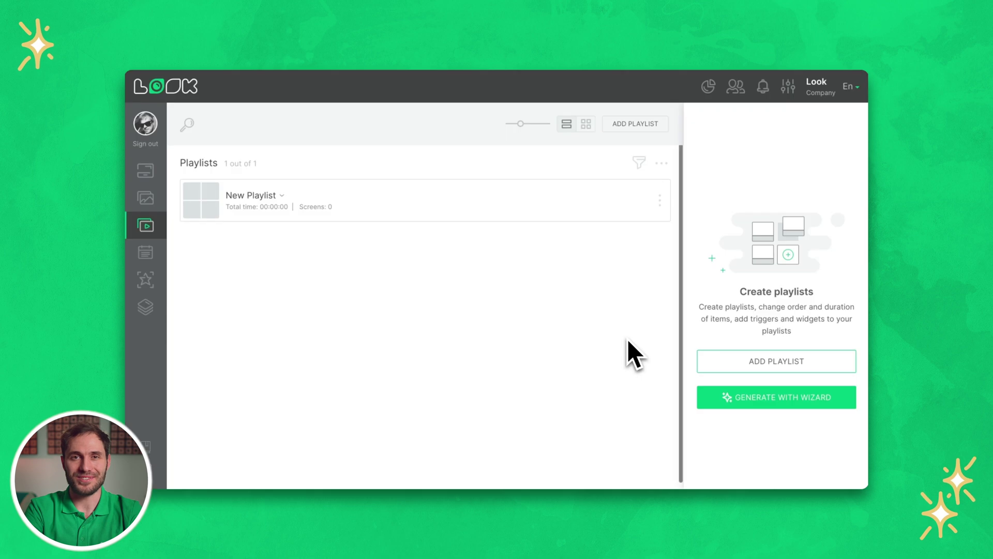
Step: Add all eleven uploaded content items to New Playlist
click(532, 220)
click(586, 200)
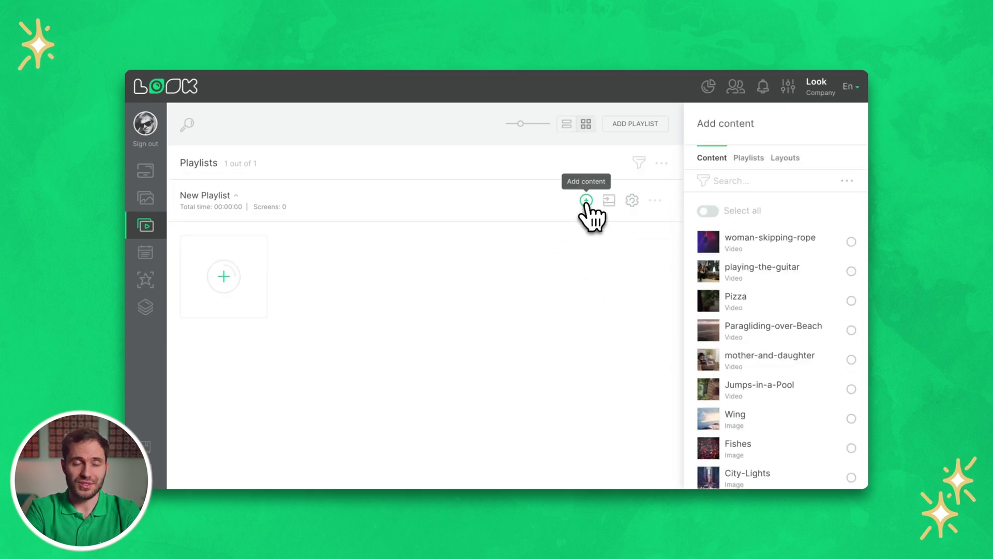
click(707, 210)
mouse_move(714, 241)
mouse_down()
mouse_move(371, 263)
mouse_move(439, 268)
mouse_up()
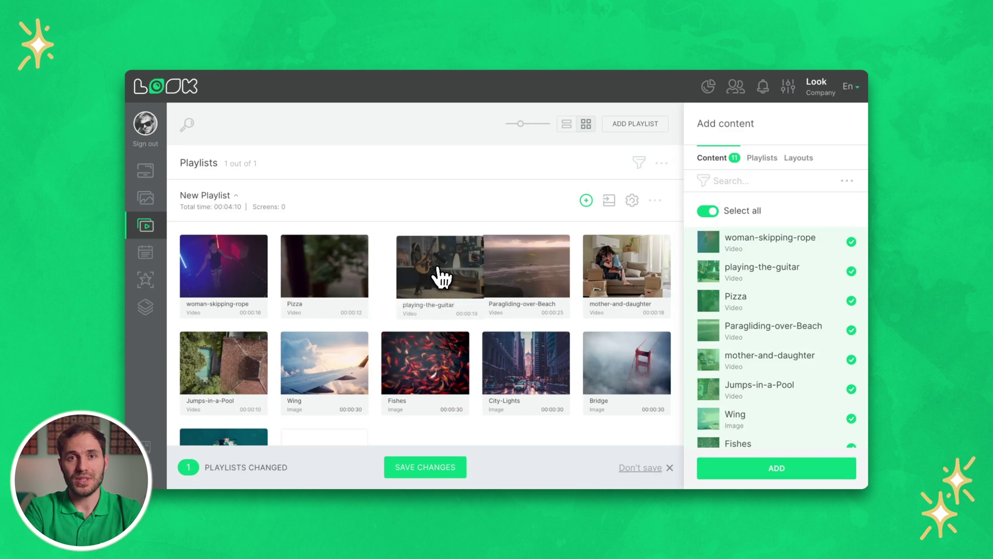
Step: Set Fishes to 00:01:30 and save, giving a total of 00:05:10
click(451, 409)
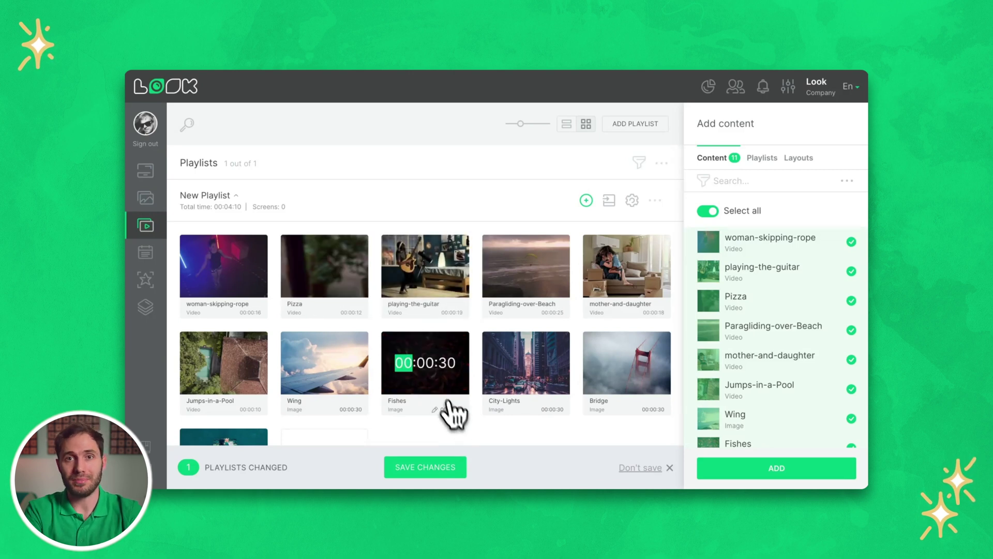
text(1)
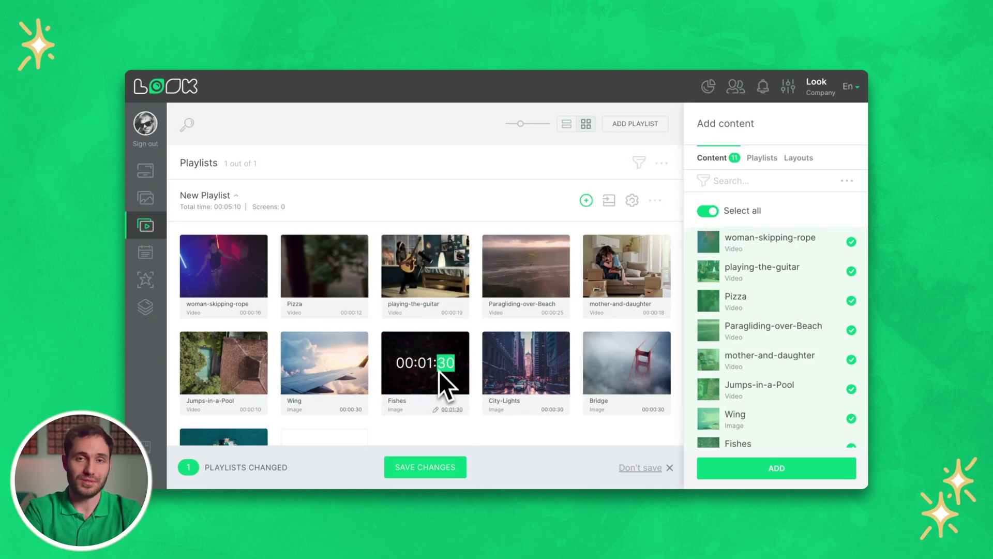
click(441, 467)
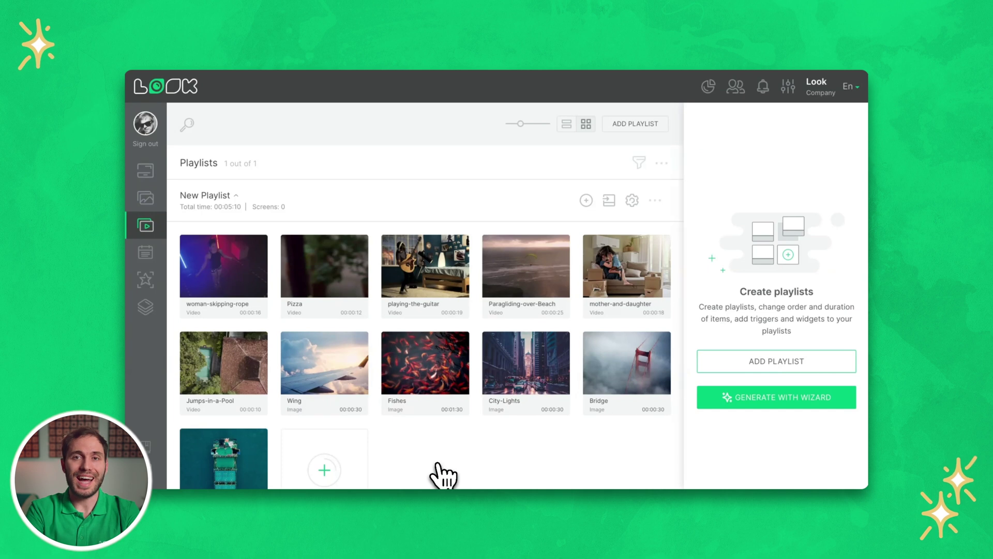
click(610, 201)
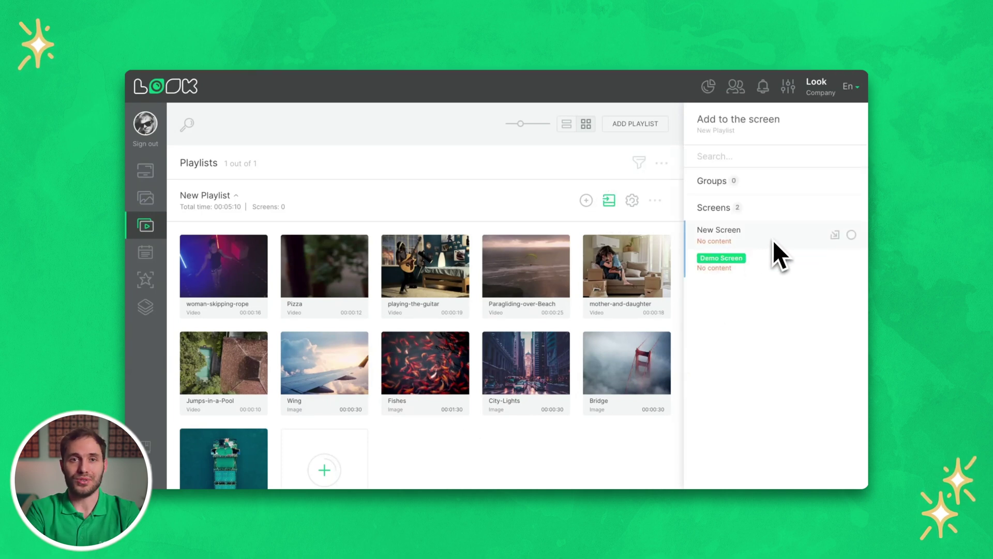
Step: Assign New Playlist to New Screen, playing 24/7
click(835, 235)
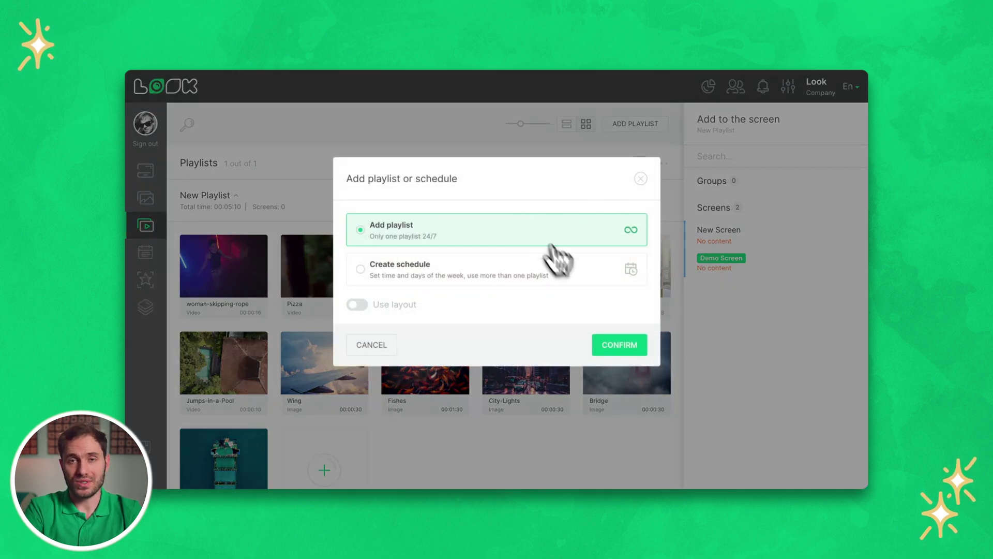
click(616, 345)
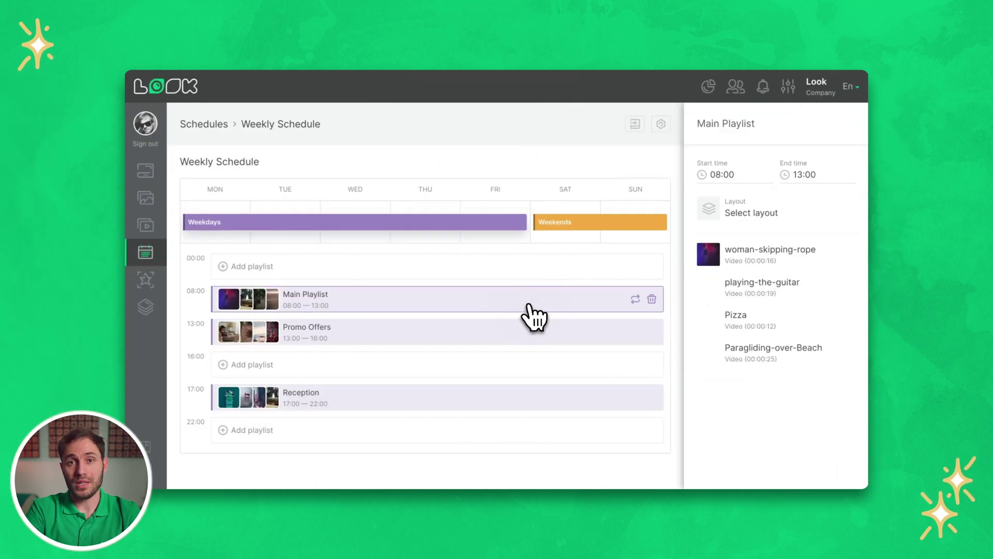
Step: Inspect the Promo Offers, Reception and weekend Main Playlist schedule slots
click(517, 336)
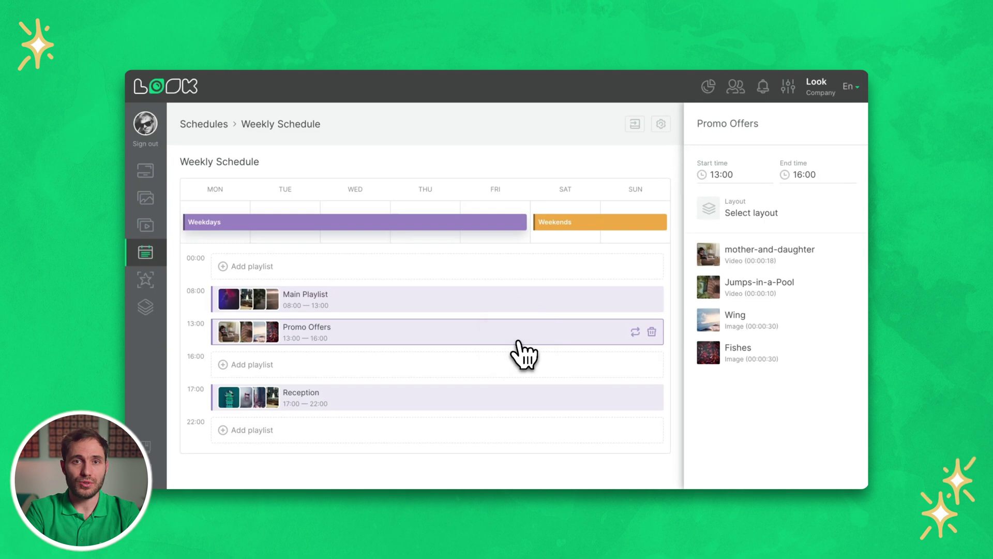
click(515, 409)
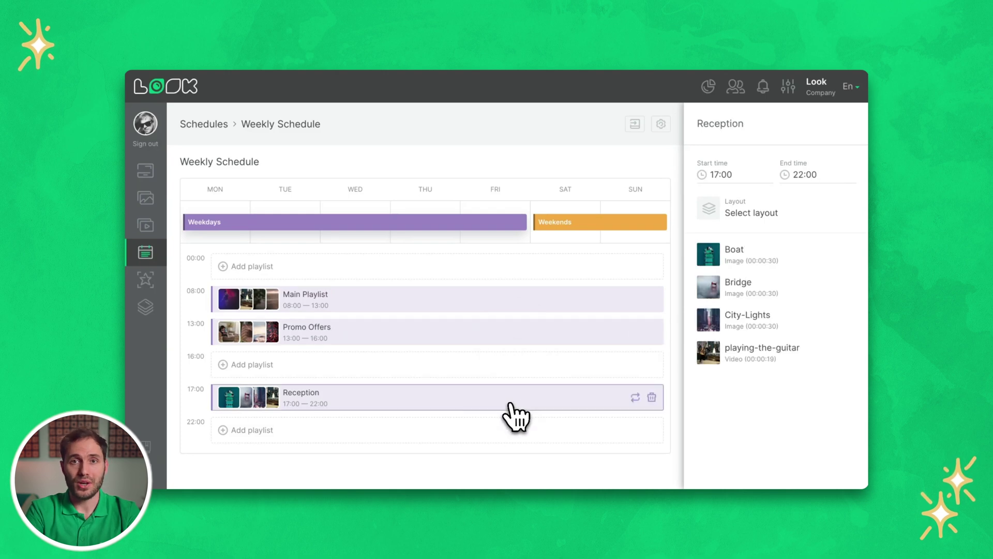
click(573, 224)
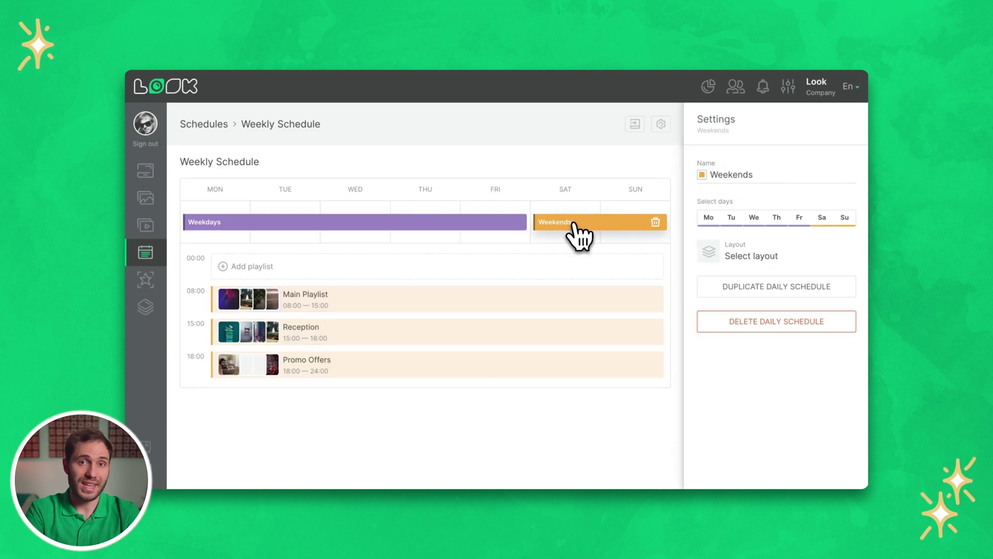
click(533, 305)
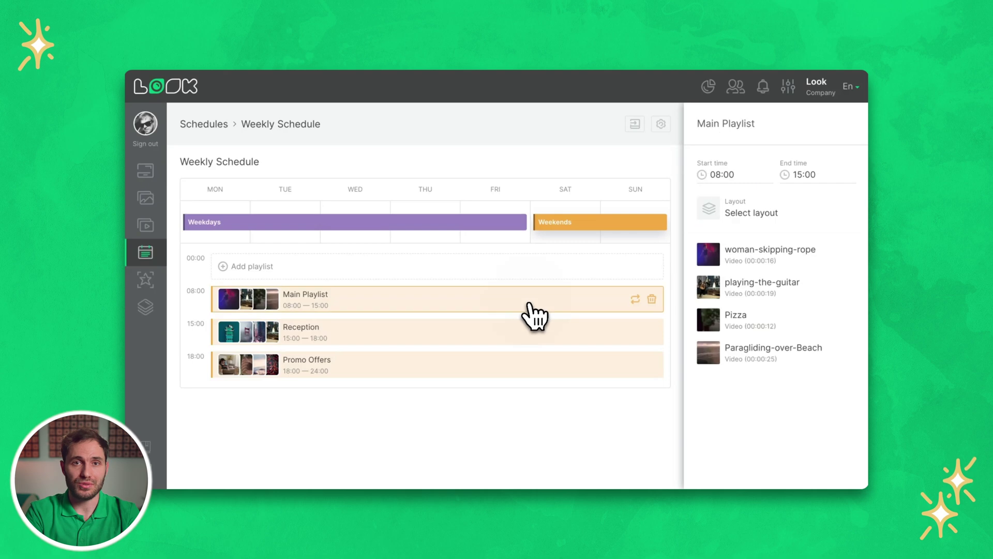